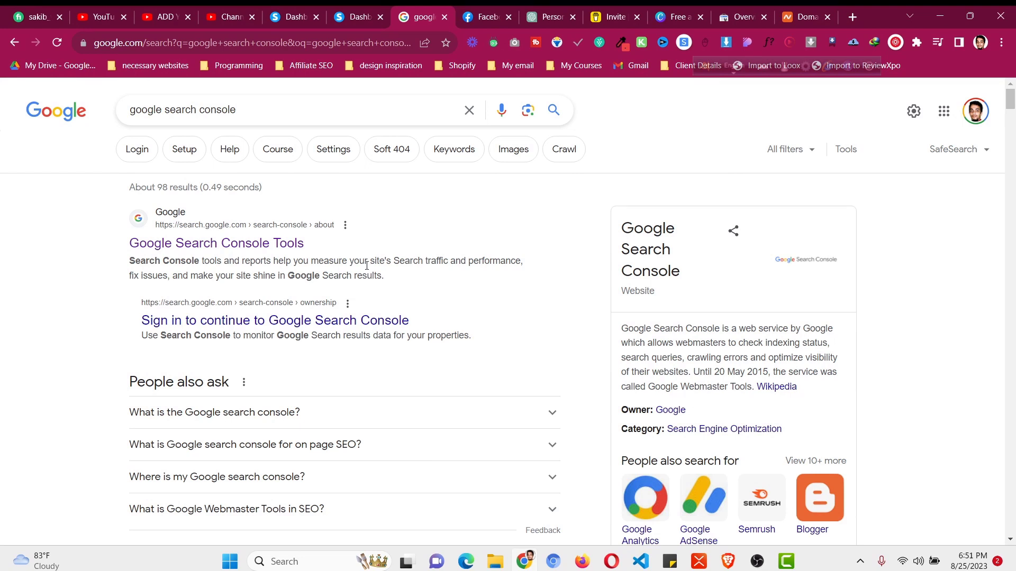
# Reach the Google Search Console about page via the 'Google Search Console Tools' search result
pyautogui.click(355, 15)
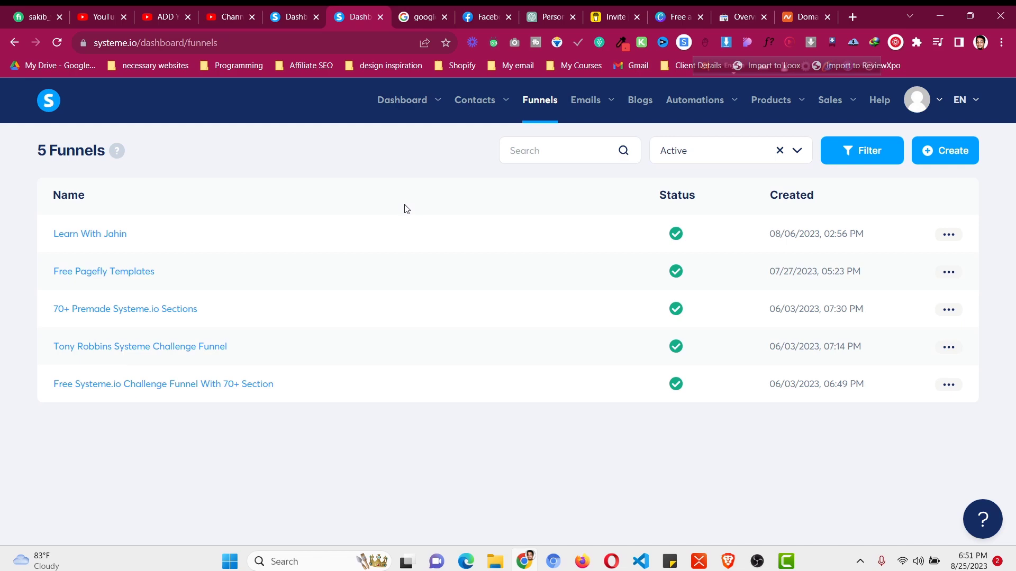
pyautogui.click(424, 17)
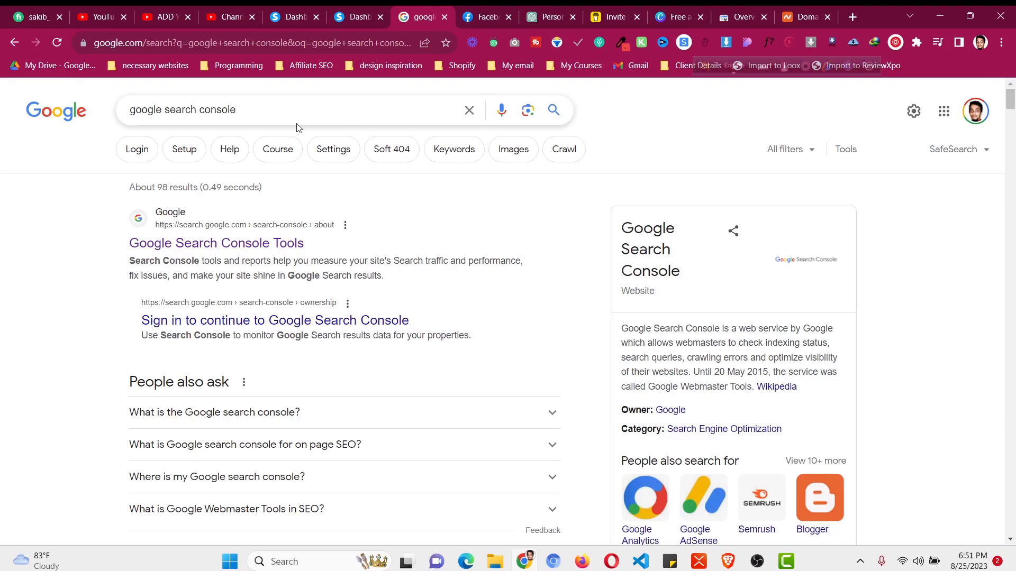
pyautogui.click(273, 243)
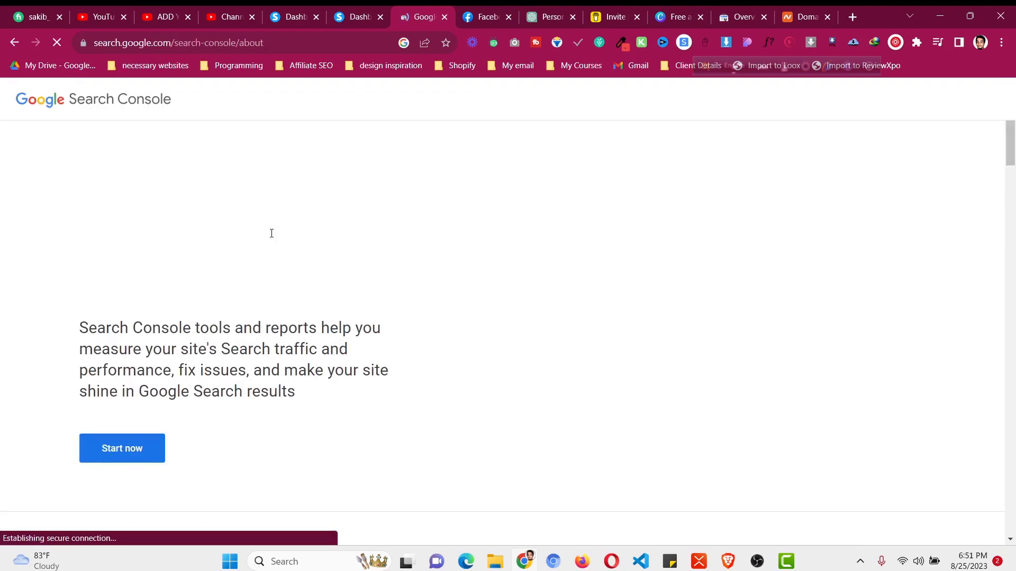
# Start adding a new Search Console property of the URL prefix type, then go back to the Systeme.io funnels
pyautogui.click(156, 448)
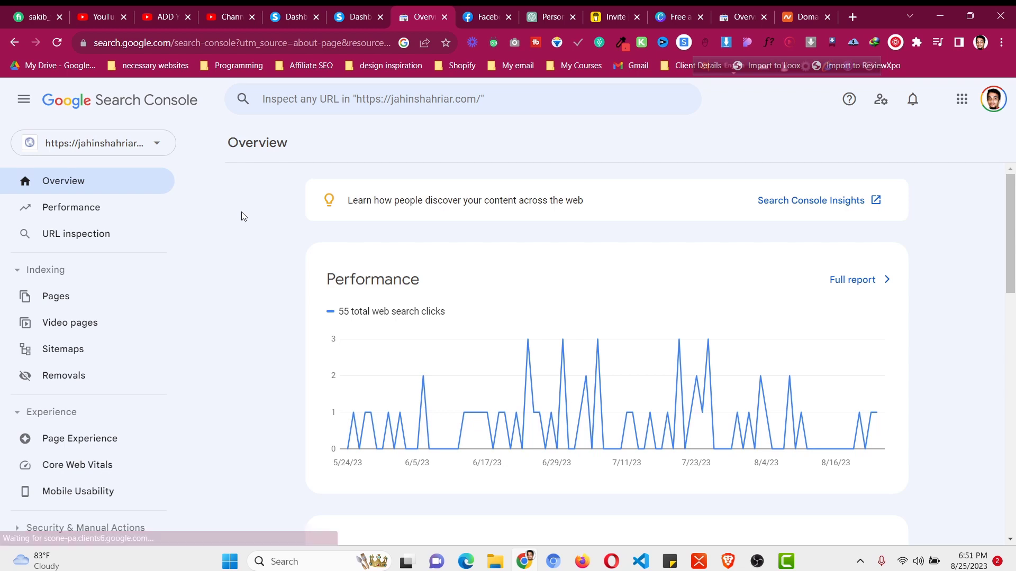
pyautogui.click(157, 144)
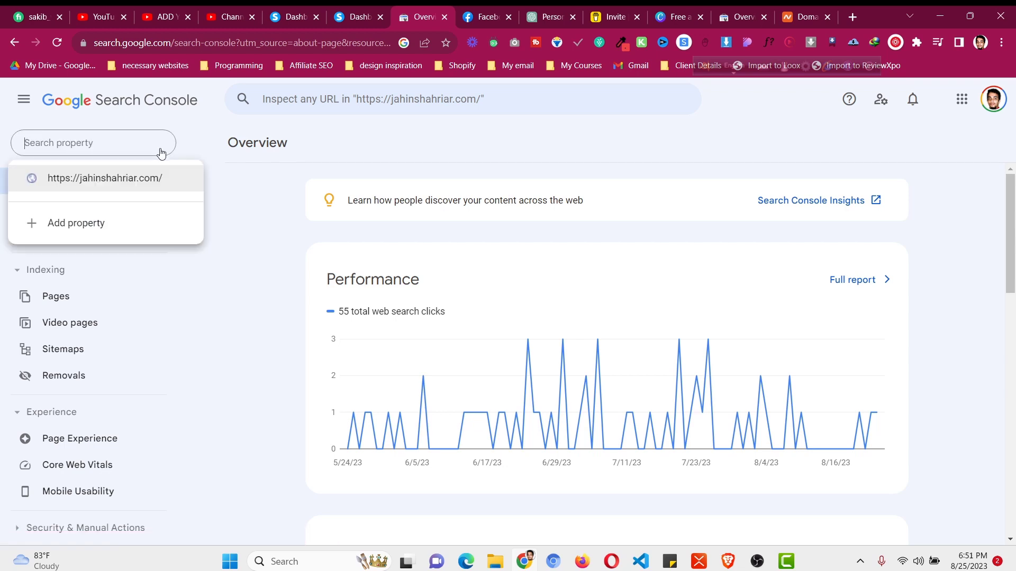
pyautogui.click(88, 222)
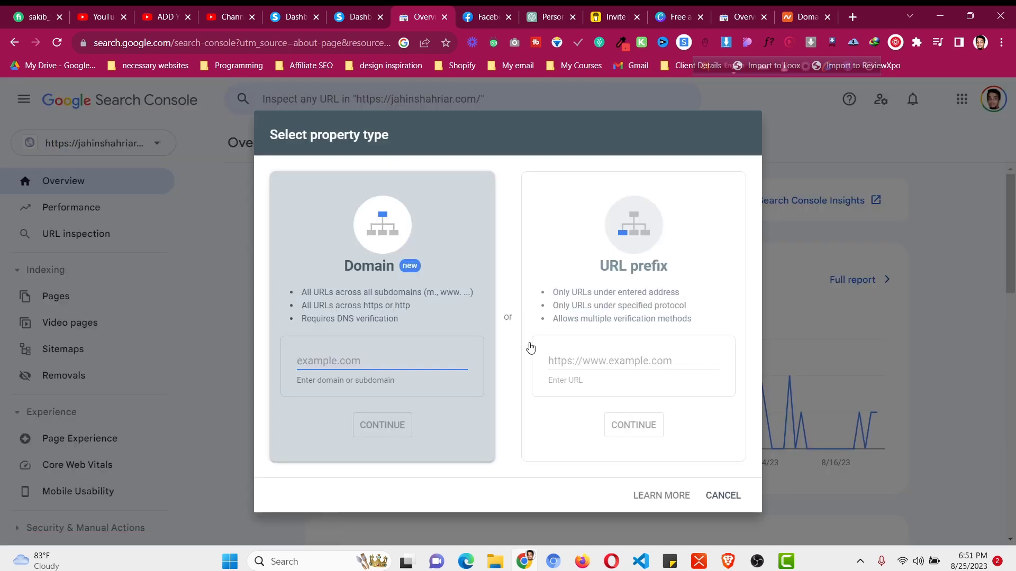
pyautogui.click(620, 303)
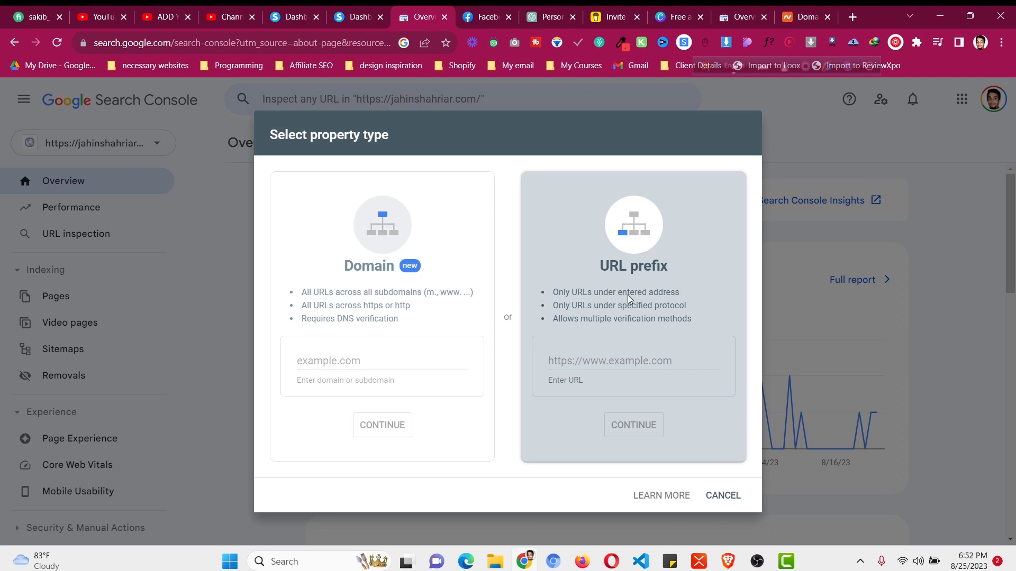
pyautogui.click(362, 17)
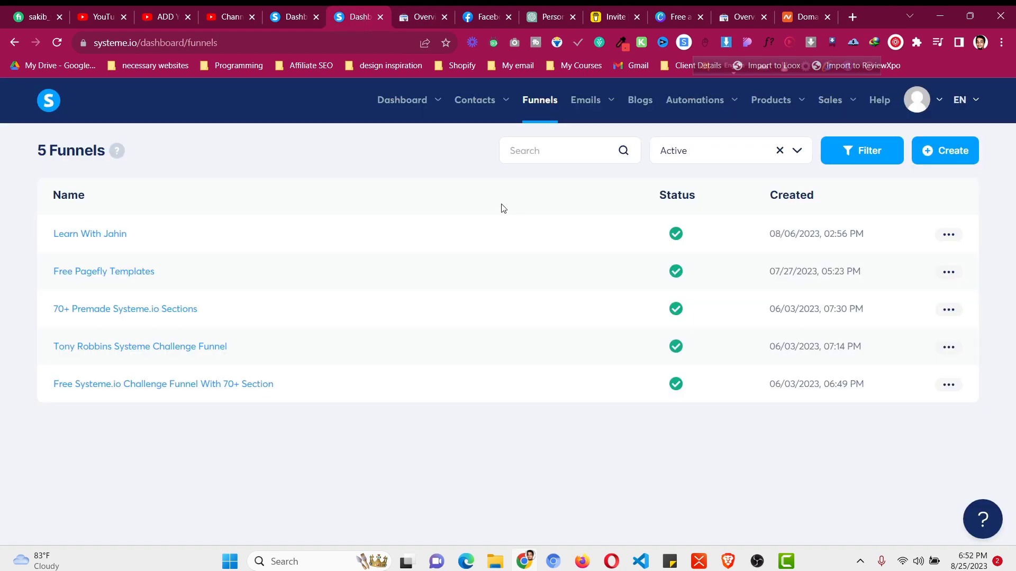
# Browse Blogs, return to Funnels, and load the Learn With Jahin funnel
pyautogui.click(640, 100)
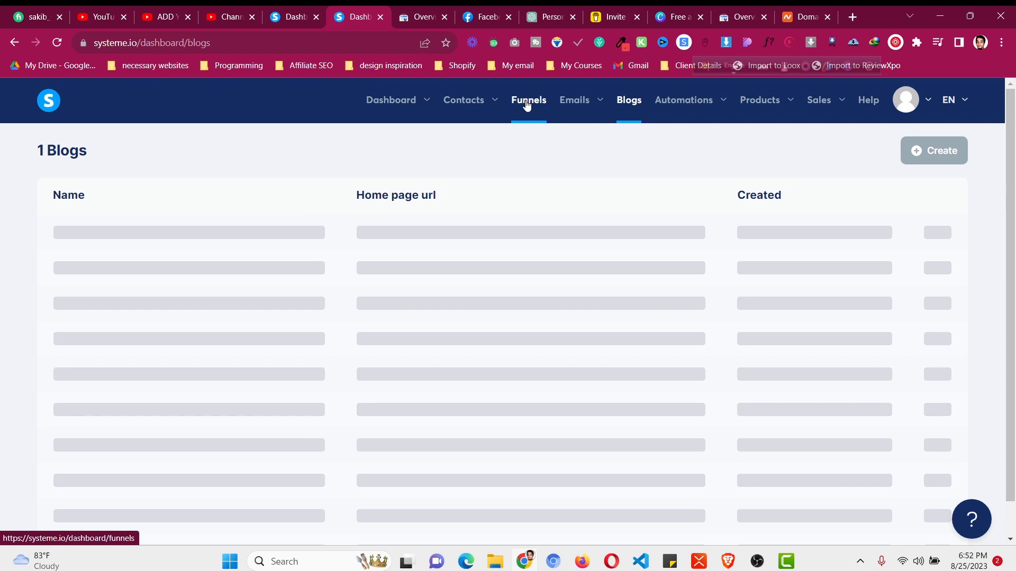
pyautogui.click(528, 101)
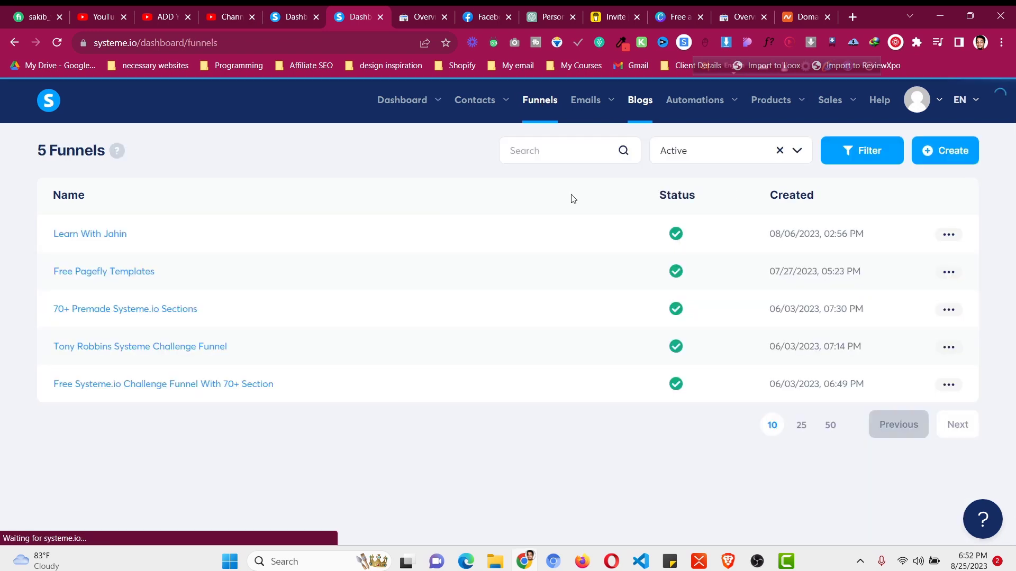
pyautogui.click(112, 237)
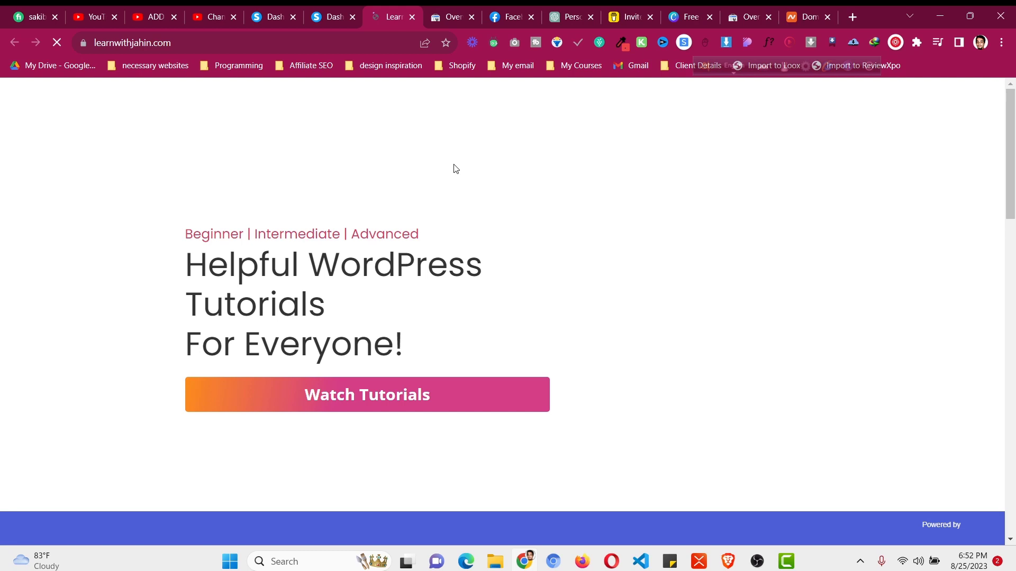
pyautogui.hotkey('ctrl', 'Tab')
pyautogui.write('https://www.learnwithjahin.com/')
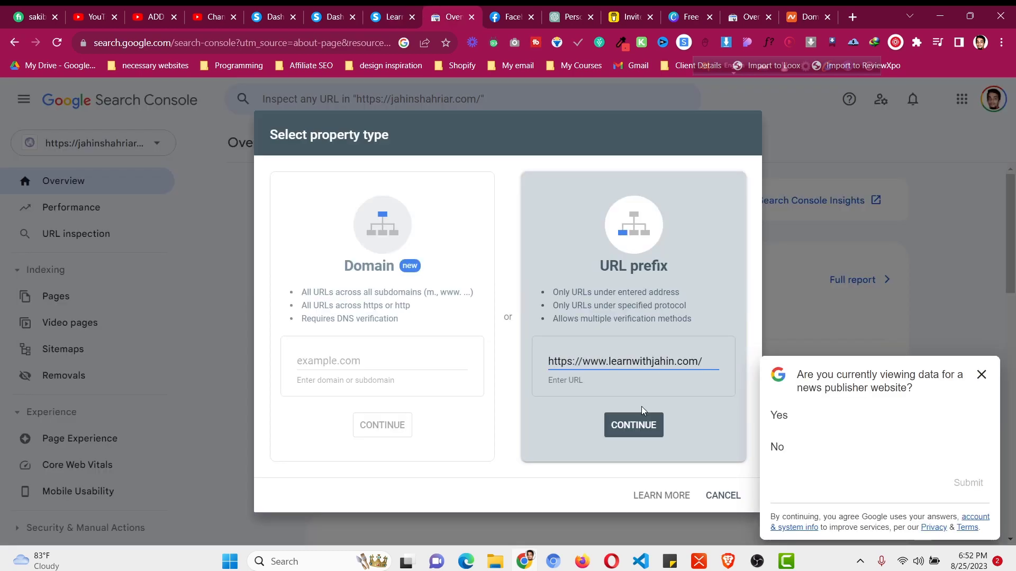
pyautogui.click(633, 425)
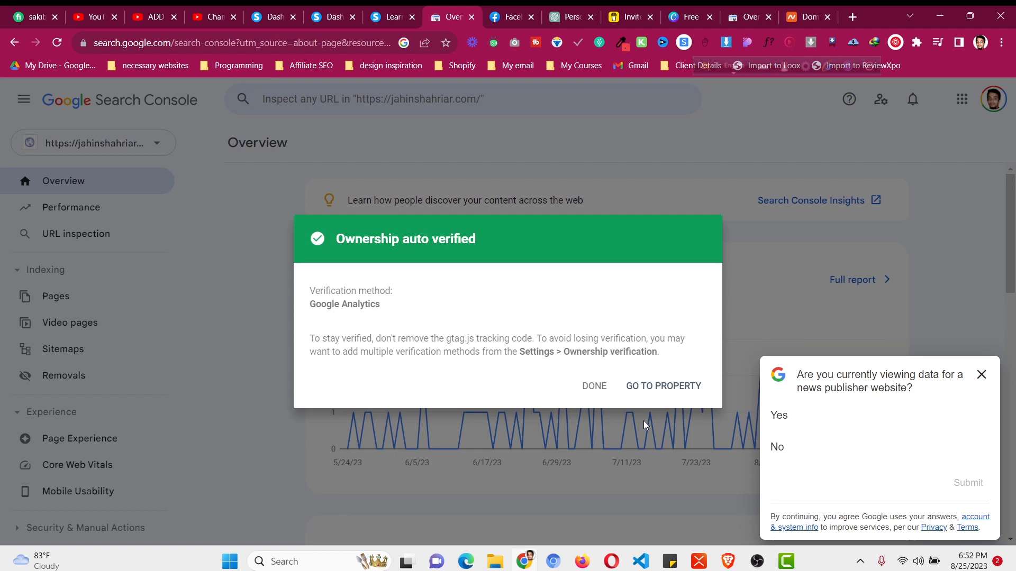
pyautogui.click(666, 388)
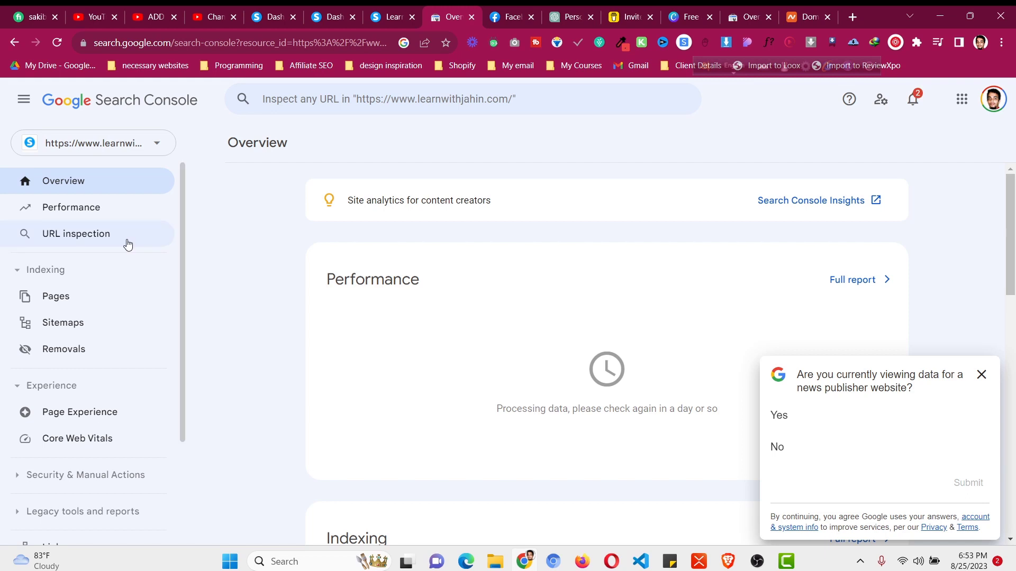
pyautogui.click(143, 144)
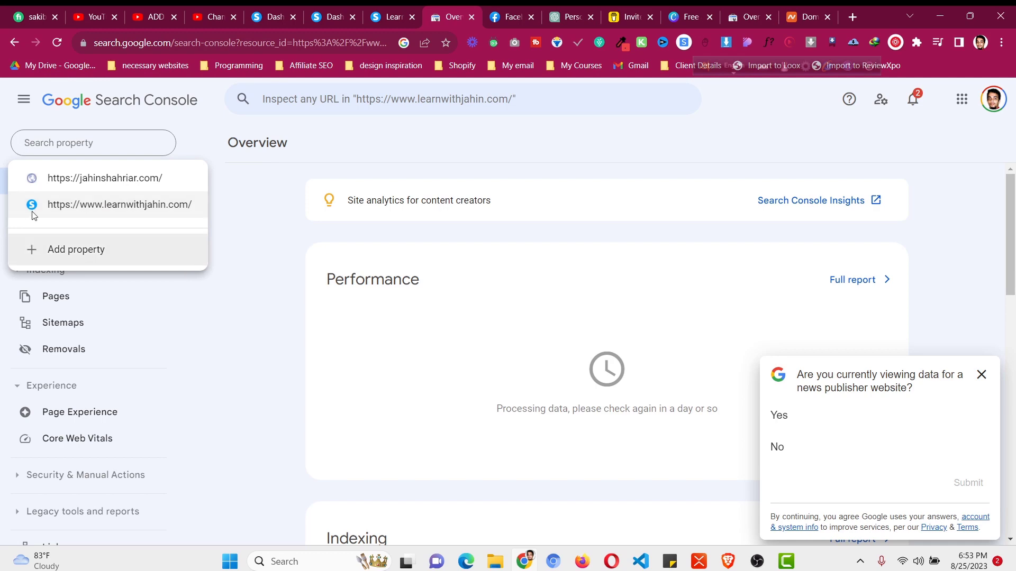
pyautogui.click(389, 17)
pyautogui.click(334, 16)
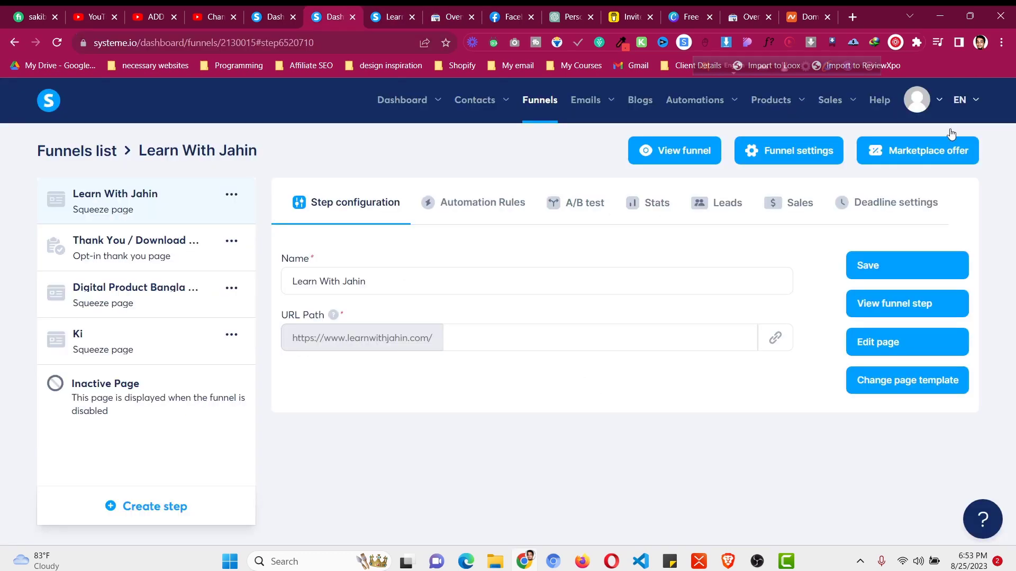
pyautogui.click(940, 103)
pyautogui.click(901, 142)
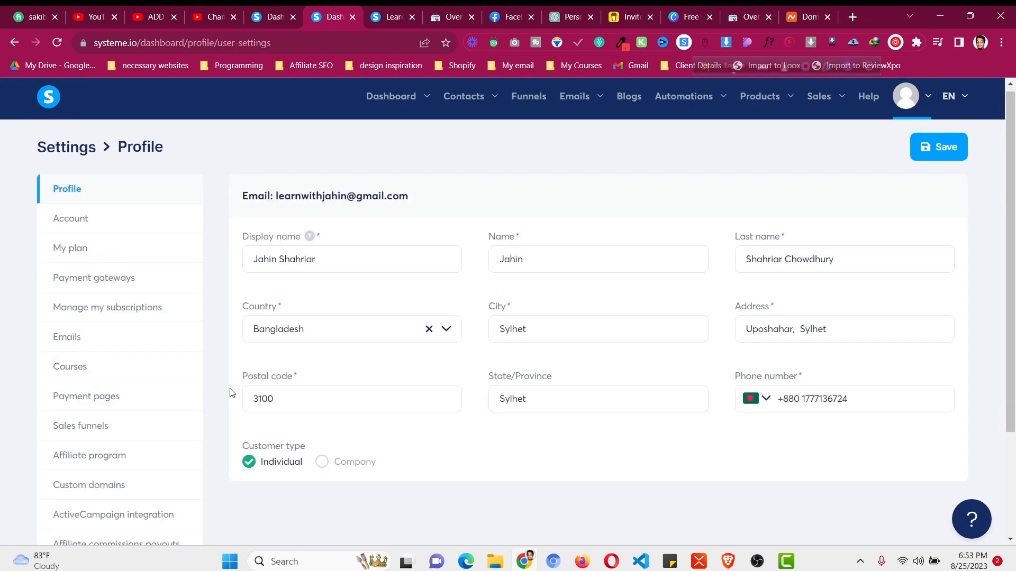
pyautogui.click(89, 486)
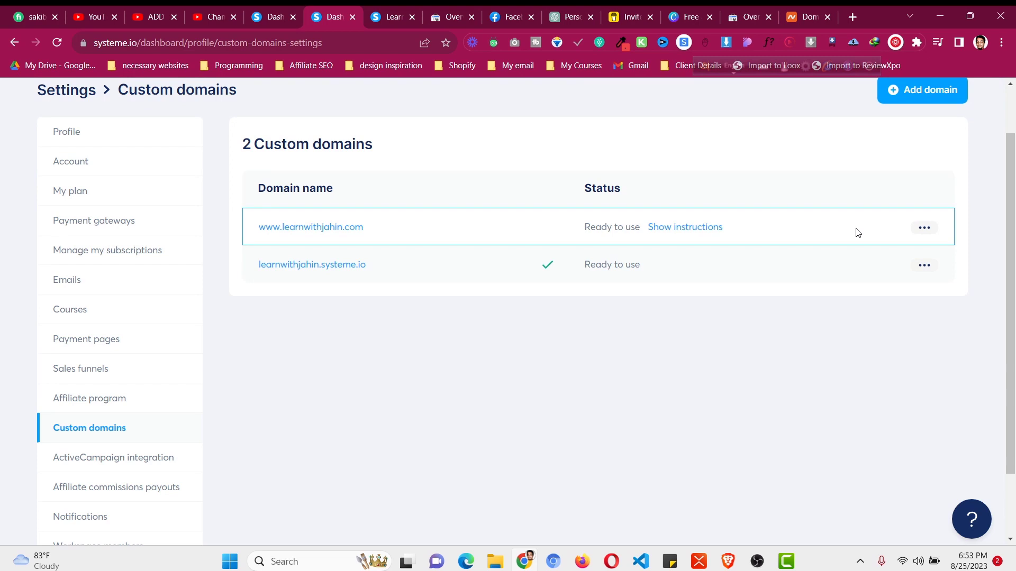
pyautogui.click(924, 227)
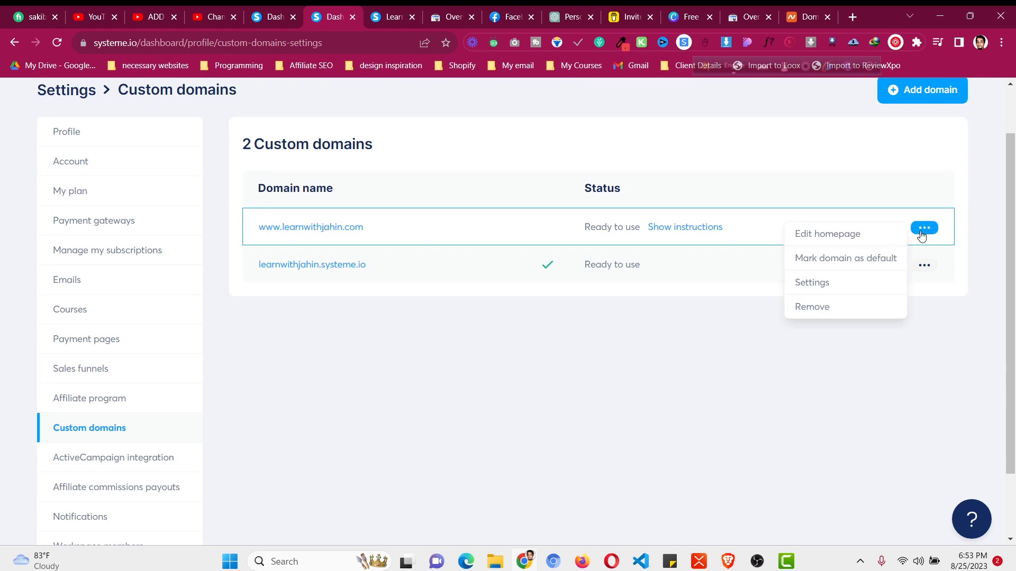
pyautogui.click(812, 283)
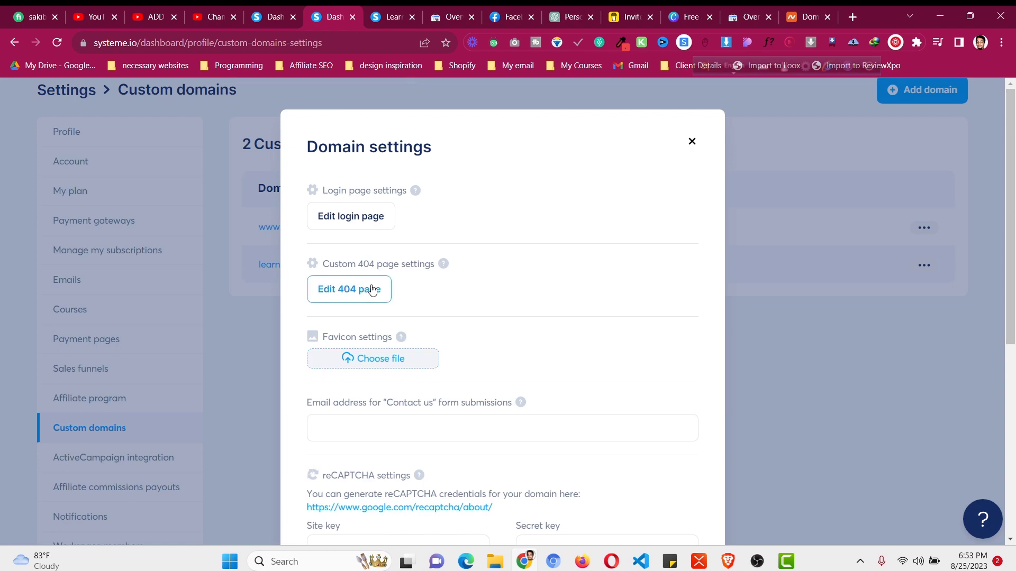
# Upload the portrait photo as the domain's favicon and save the domain settings
pyautogui.click(394, 362)
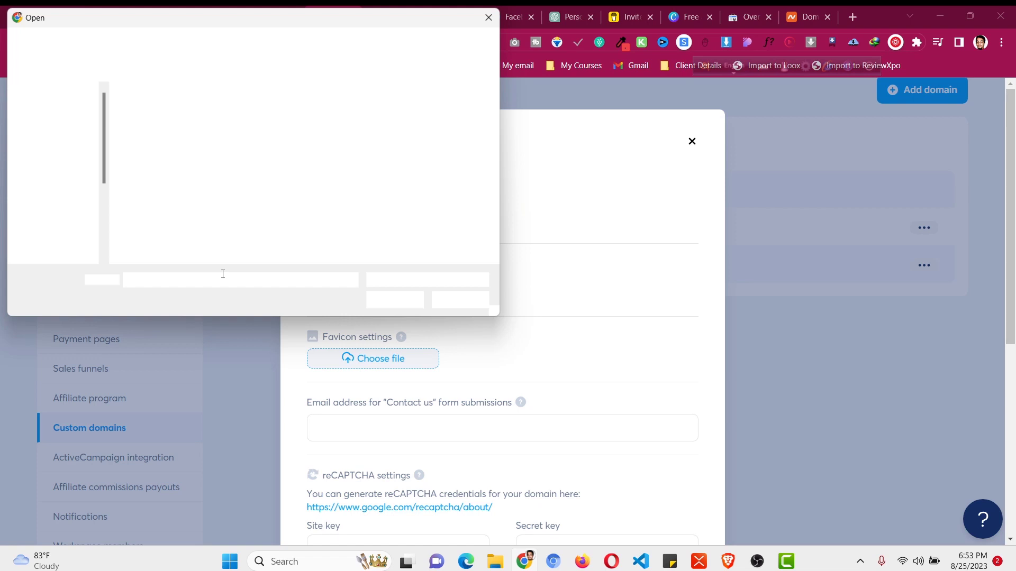
pyautogui.click(376, 199)
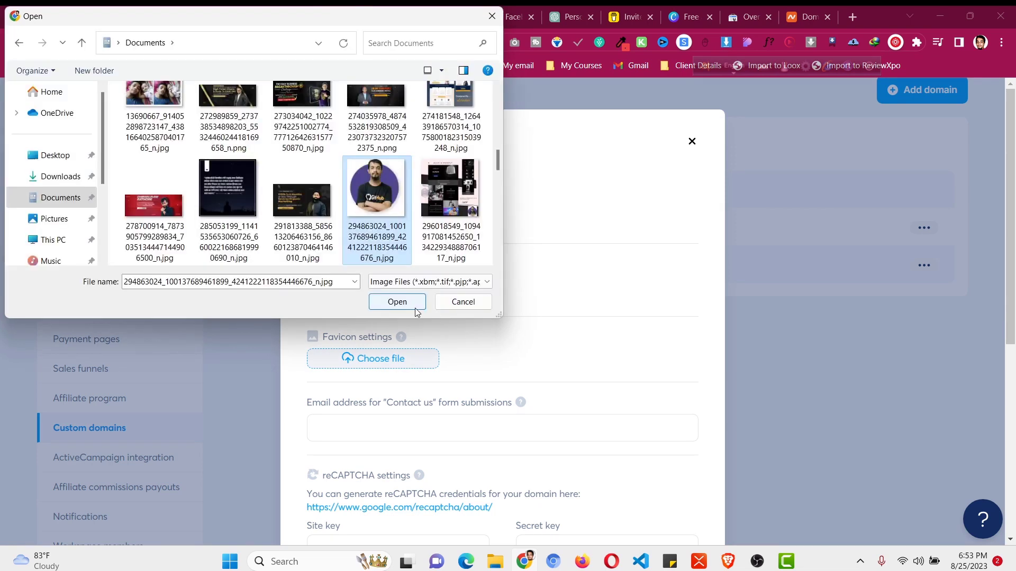
pyautogui.click(398, 302)
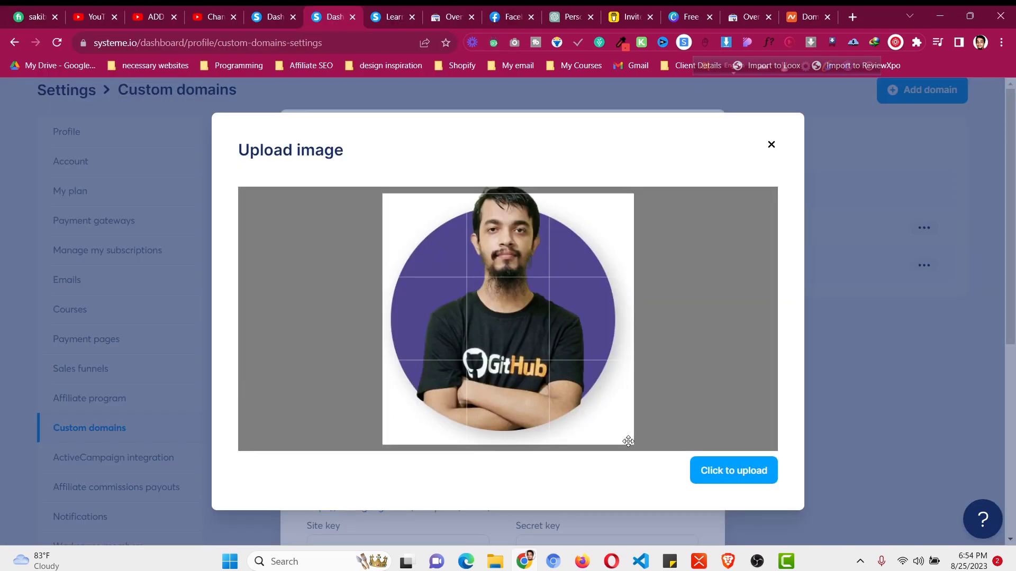
pyautogui.click(734, 471)
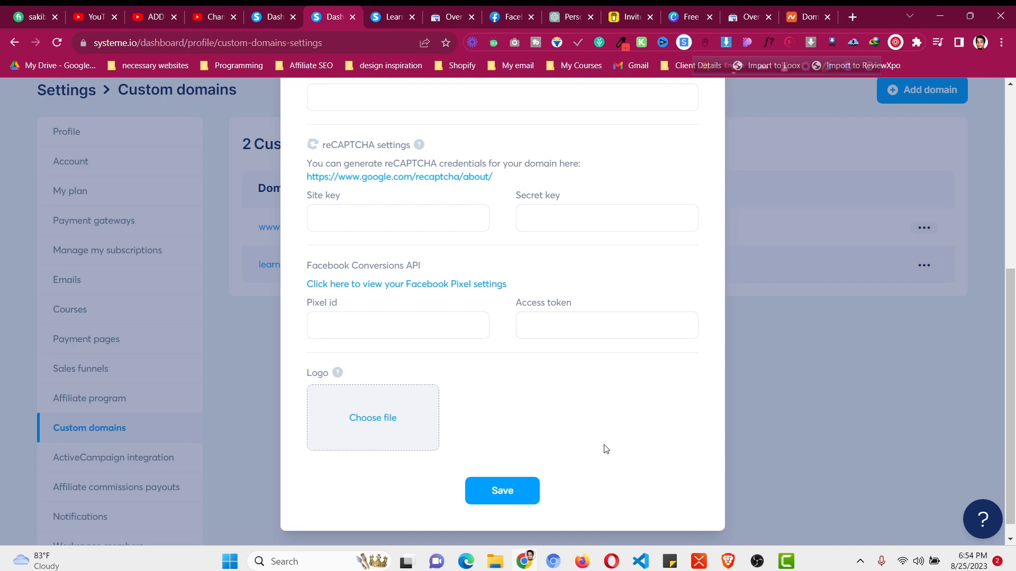
pyautogui.scroll(-1, 605, 450)
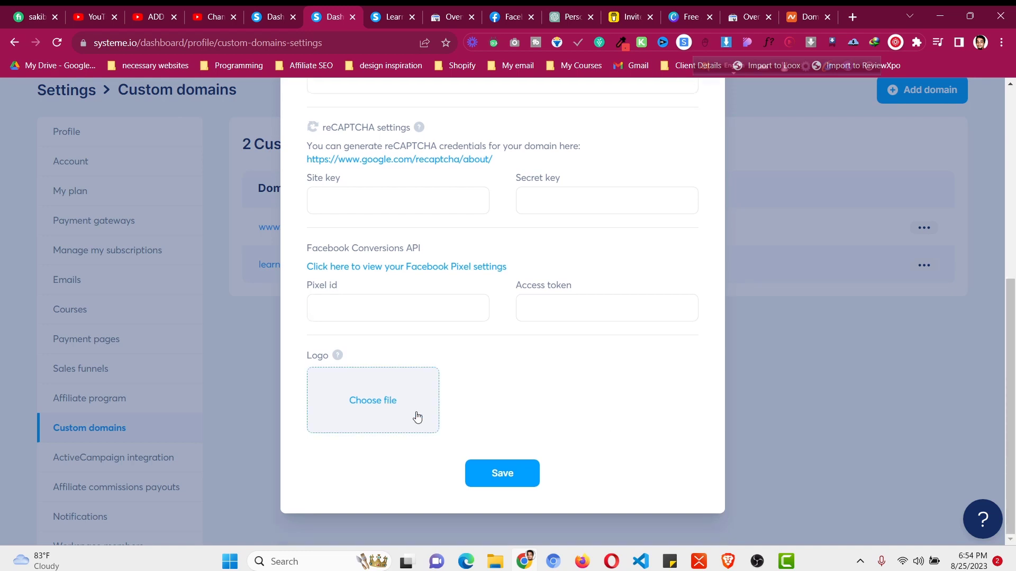
pyautogui.click(500, 476)
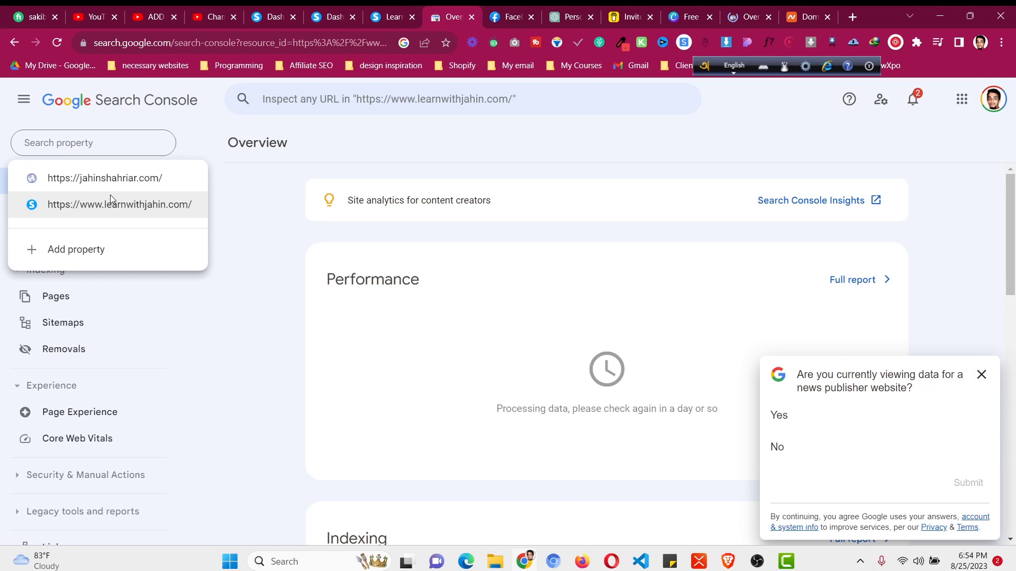
# Begin URL inspection of the best-free-pagefly-templates page in Search Console
pyautogui.click(244, 286)
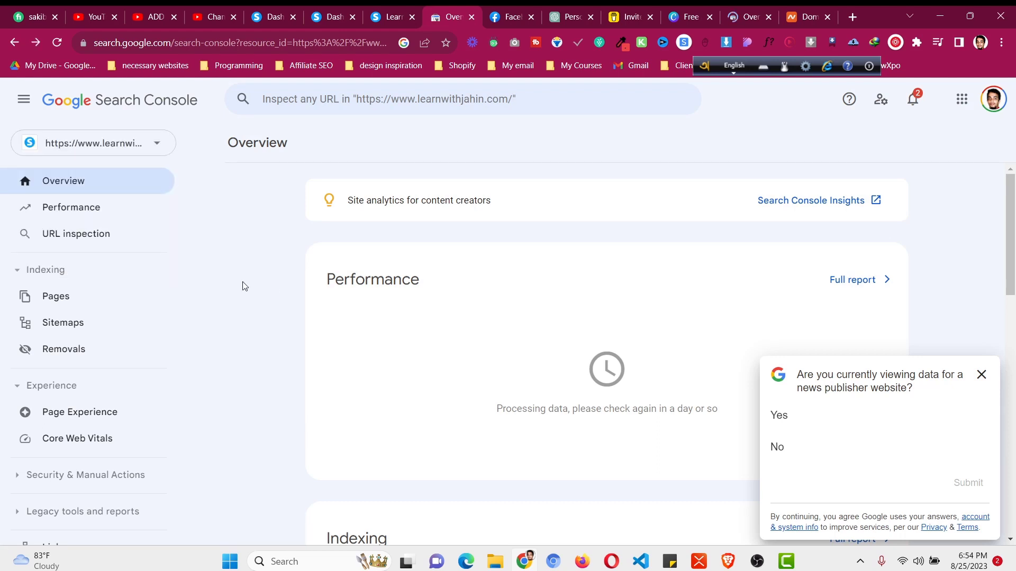
pyautogui.click(325, 102)
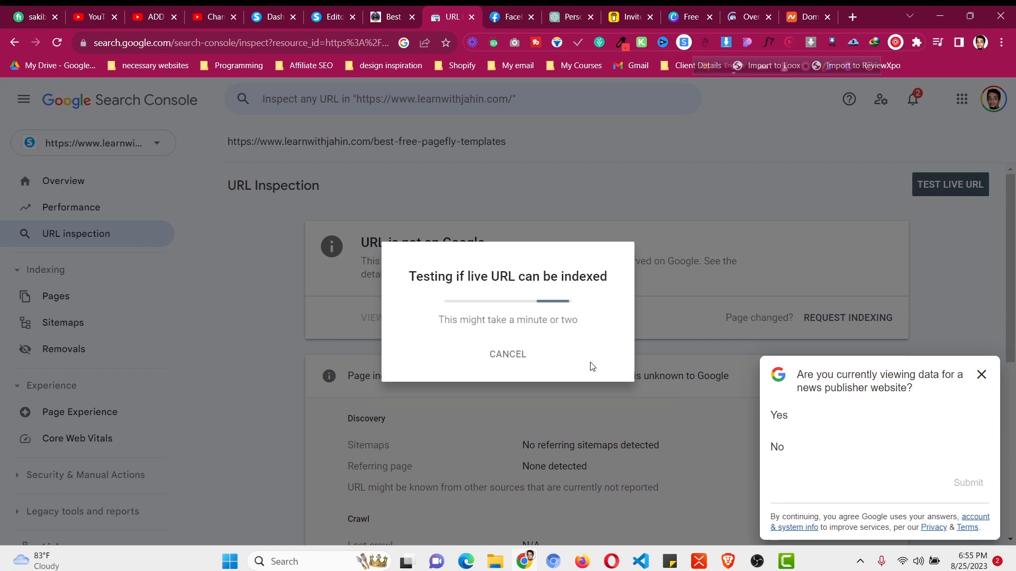
# Check the pagefly templates page in its tab and return to the URL inspection results
pyautogui.hotkey('ctrl', 'shift', 'Tab')
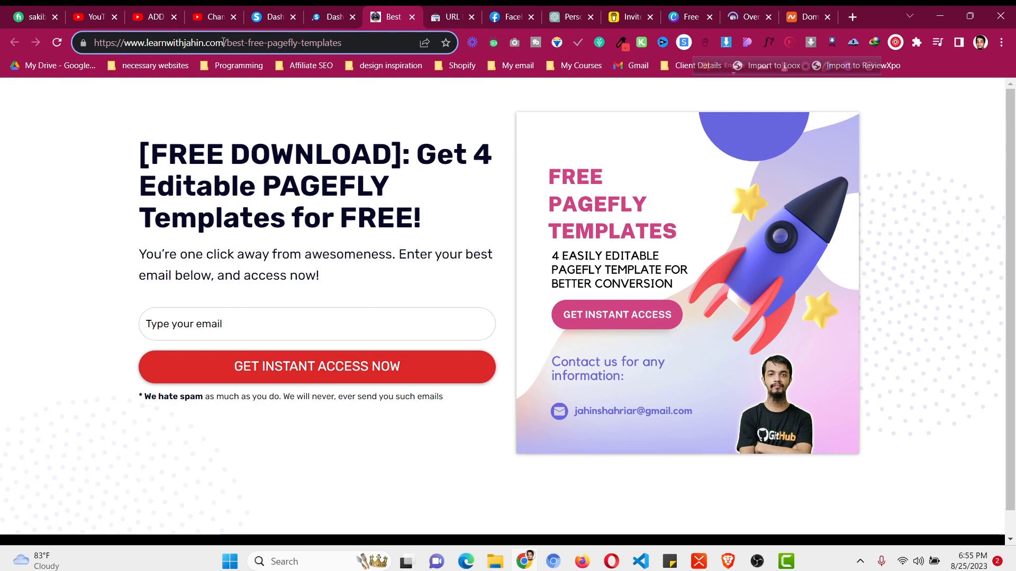
pyautogui.hotkey('ctrl', 'Tab')
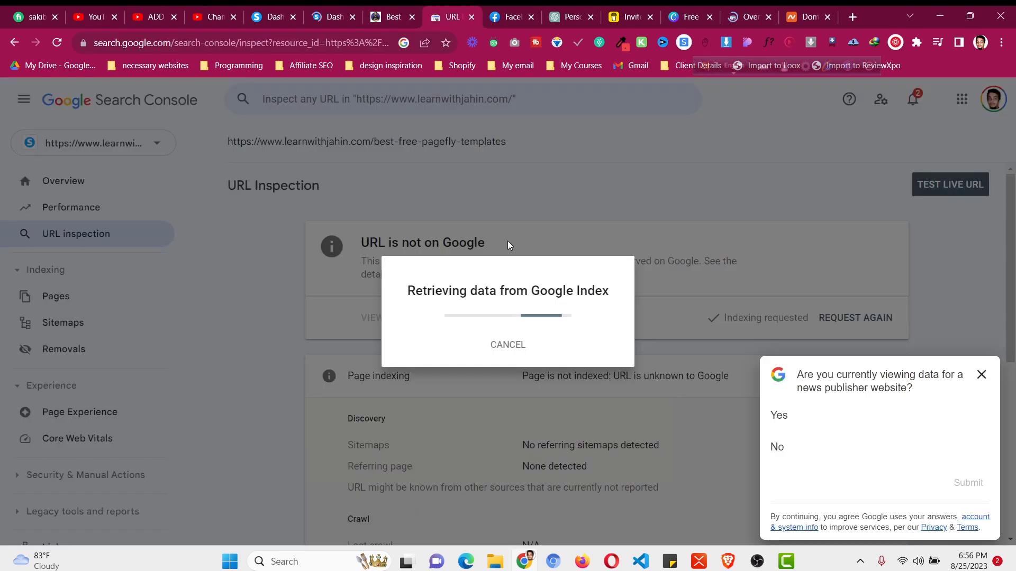